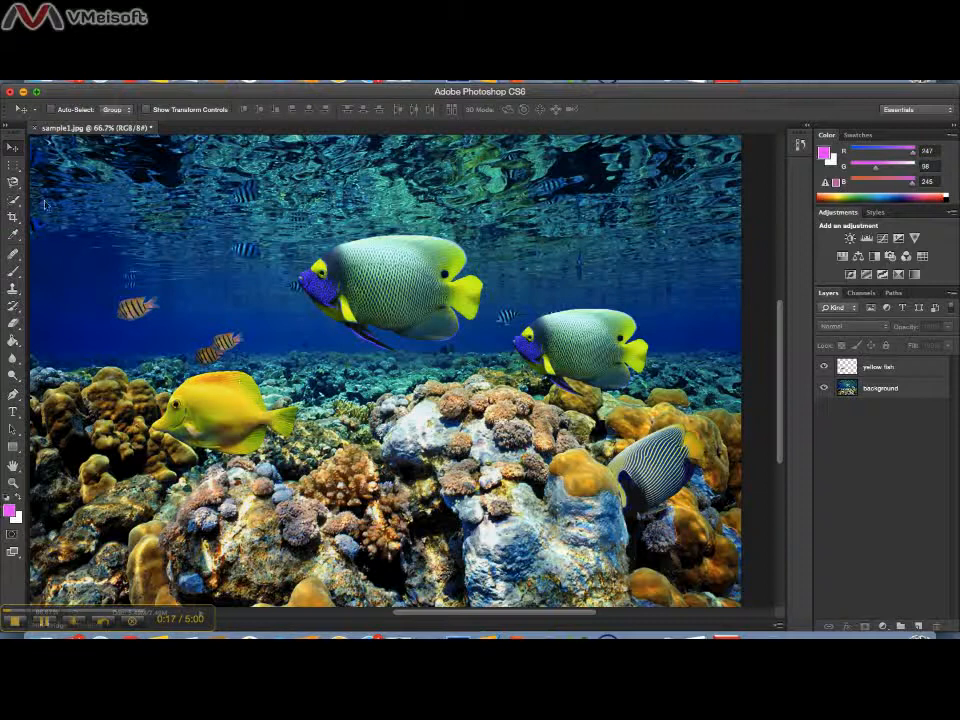
# Step: Nudge the yellow fish slightly toward the brown coral and lower the yellow fish layer's opacity to 42%
pyautogui.click(212, 410)
pyautogui.click(584, 278)
pyautogui.click(885, 372)
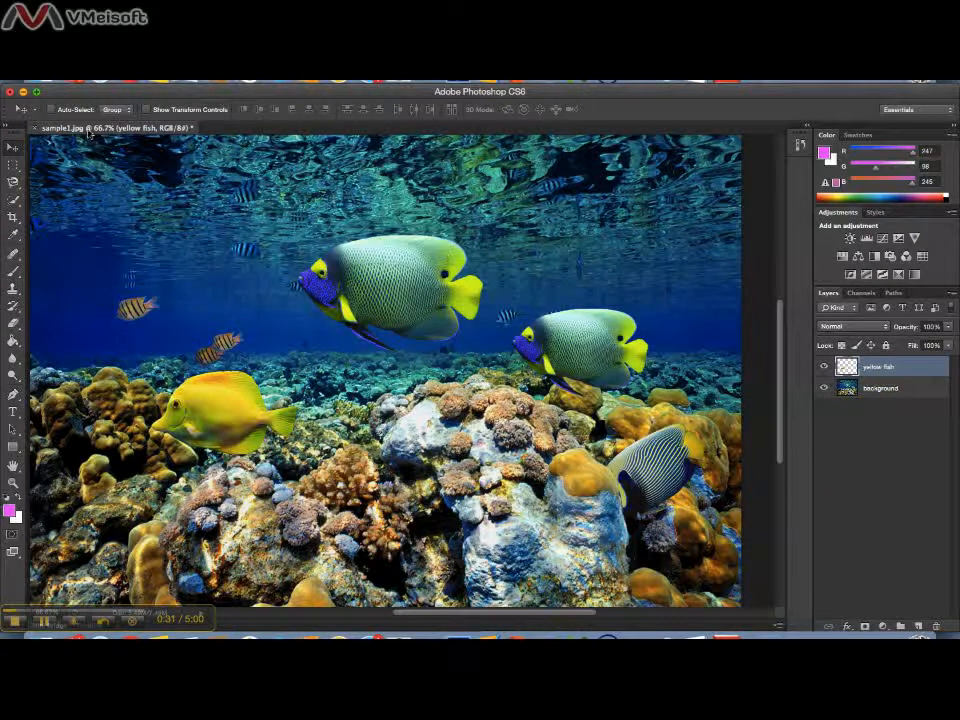
pyautogui.moveTo(212, 418)
pyautogui.mouseDown()
pyautogui.moveTo(268, 425)
pyautogui.moveTo(222, 403)
pyautogui.moveTo(227, 412)
pyautogui.moveTo(210, 419)
pyautogui.mouseUp()
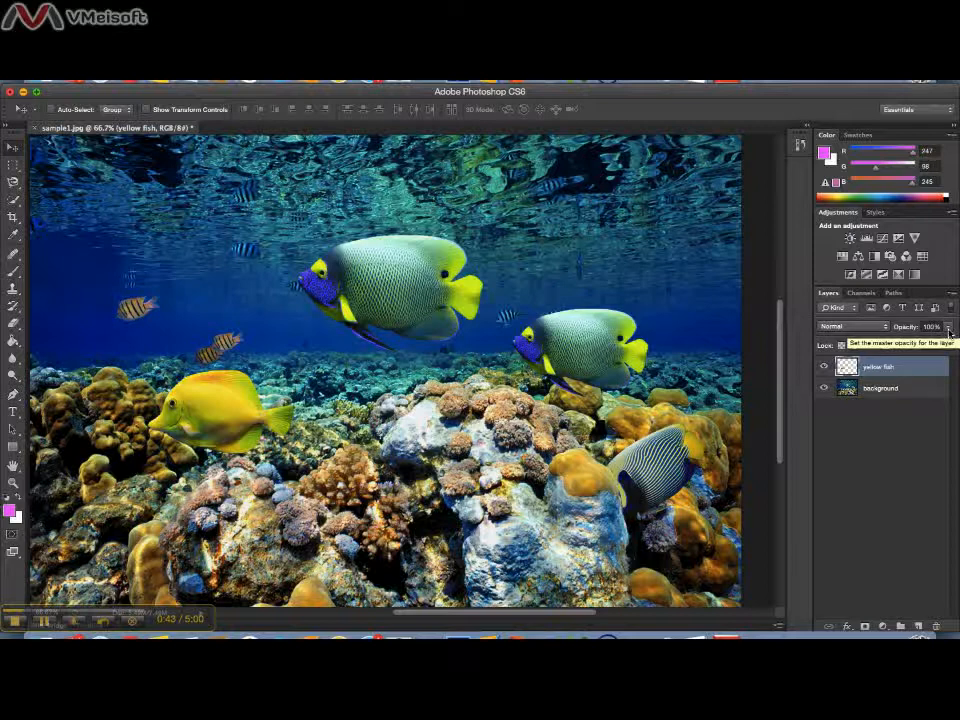
pyautogui.click(949, 327)
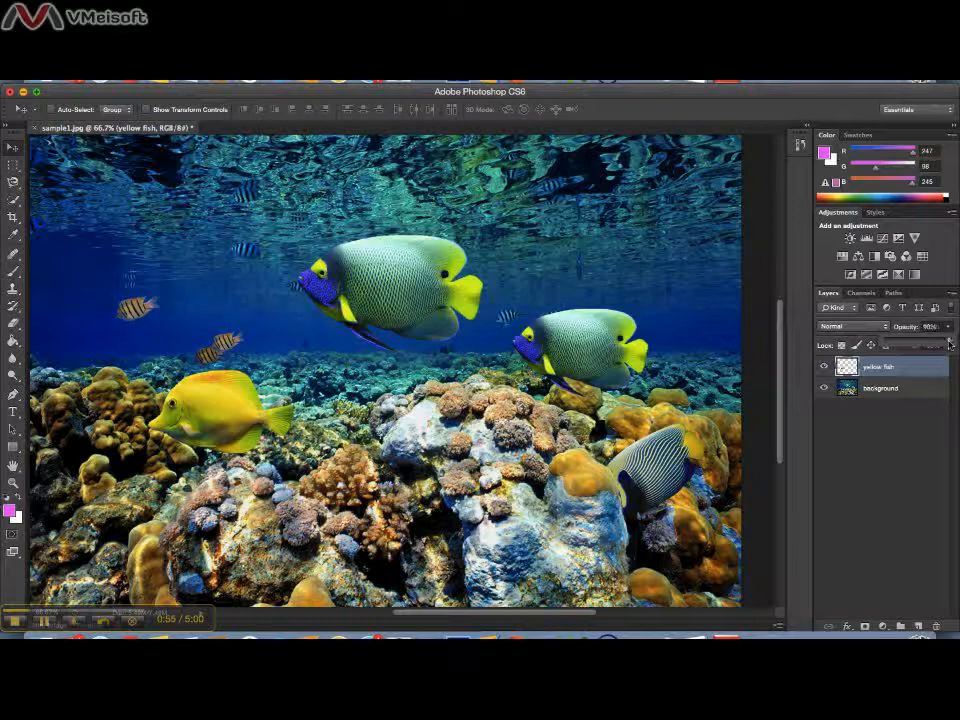
pyautogui.moveTo(949, 343); pyautogui.dragTo(912, 342)
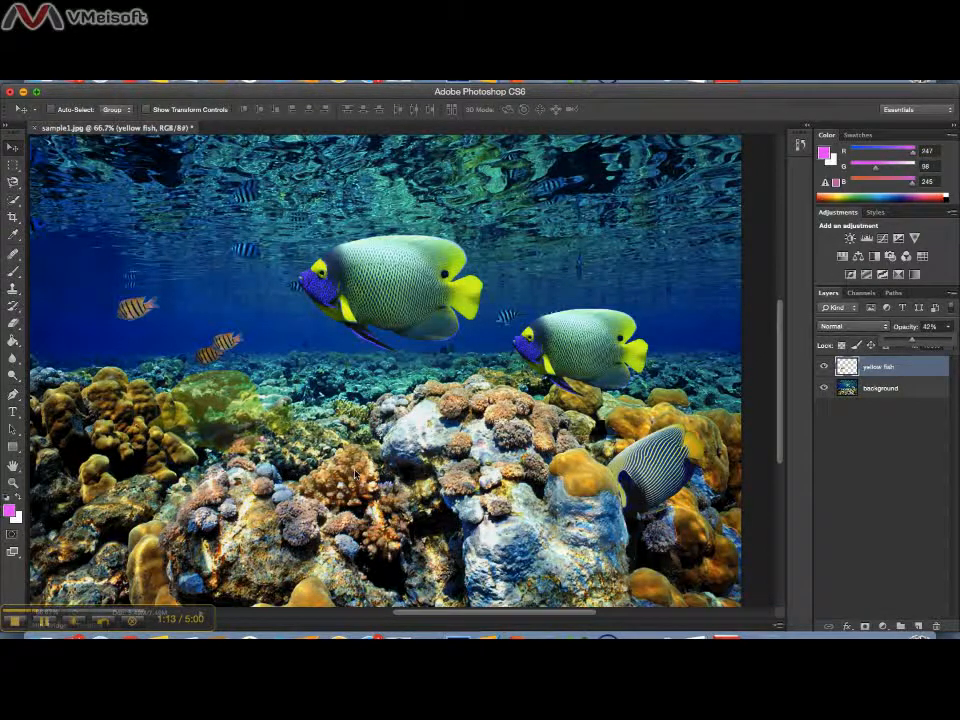
# Step: On the background layer, select the brown coral overlapping the yellow fish's head with the Quick Selection tool
pyautogui.click(899, 392)
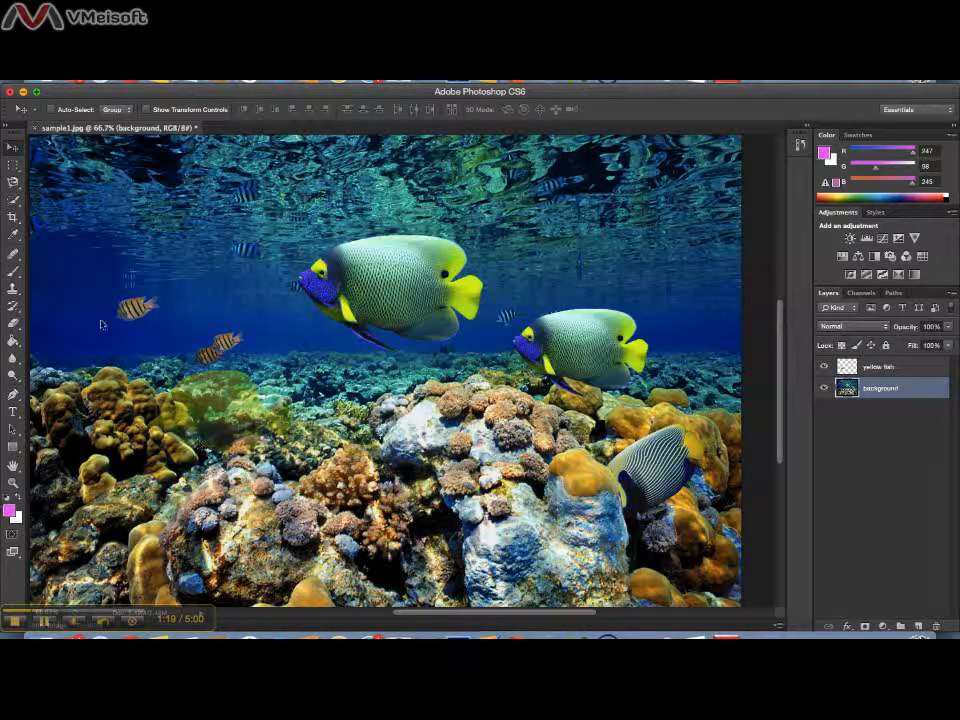
pyautogui.click(15, 201)
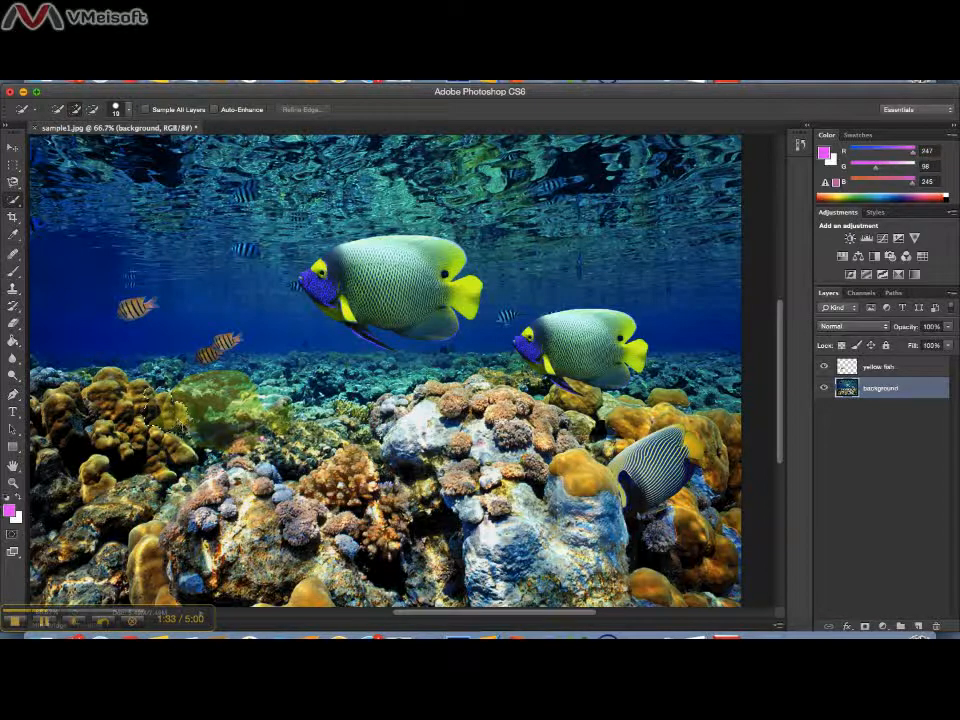
pyautogui.moveTo(134, 409); pyautogui.dragTo(163, 431)
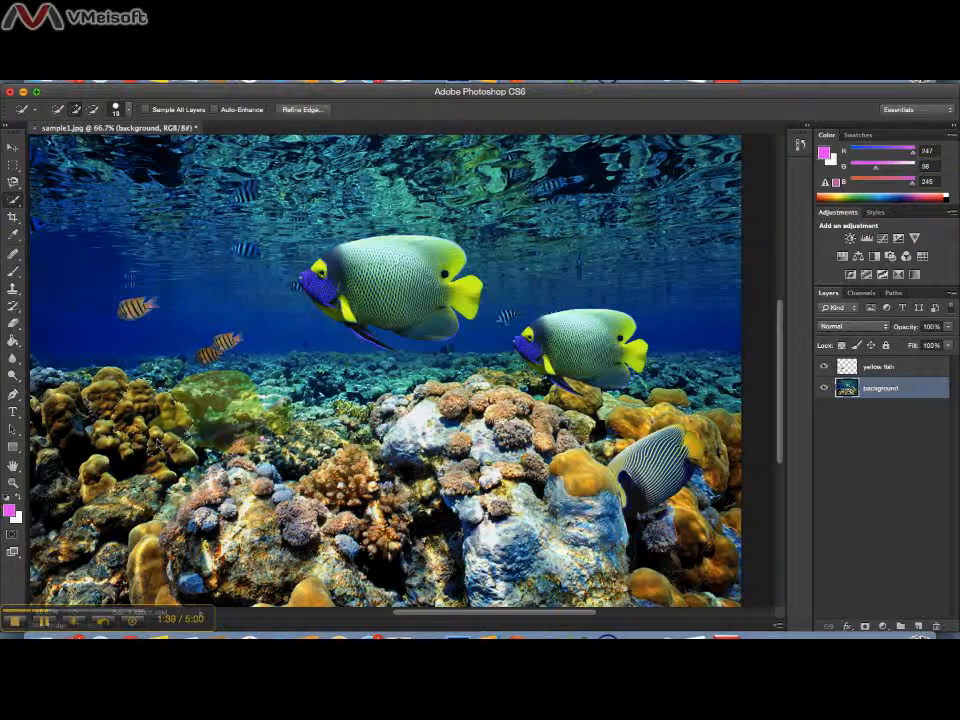
# Step: Reduce the Quick Selection brush to 13 px and subtract the stray area along the coral's upper edge from the selection
pyautogui.press('super+1')
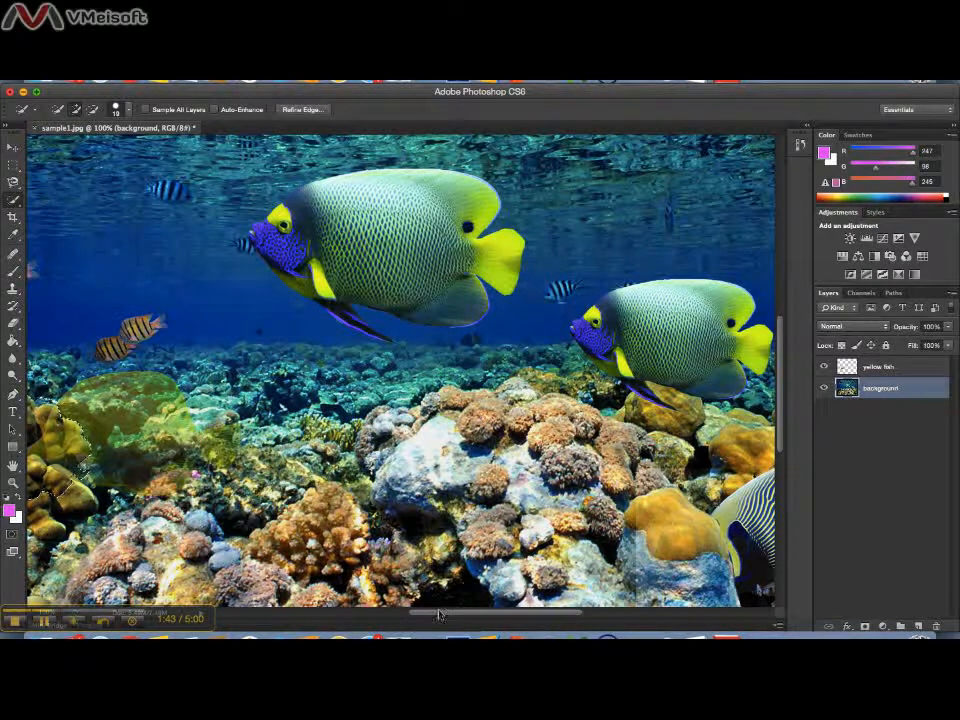
pyautogui.hscroll(-5, 440, 614)
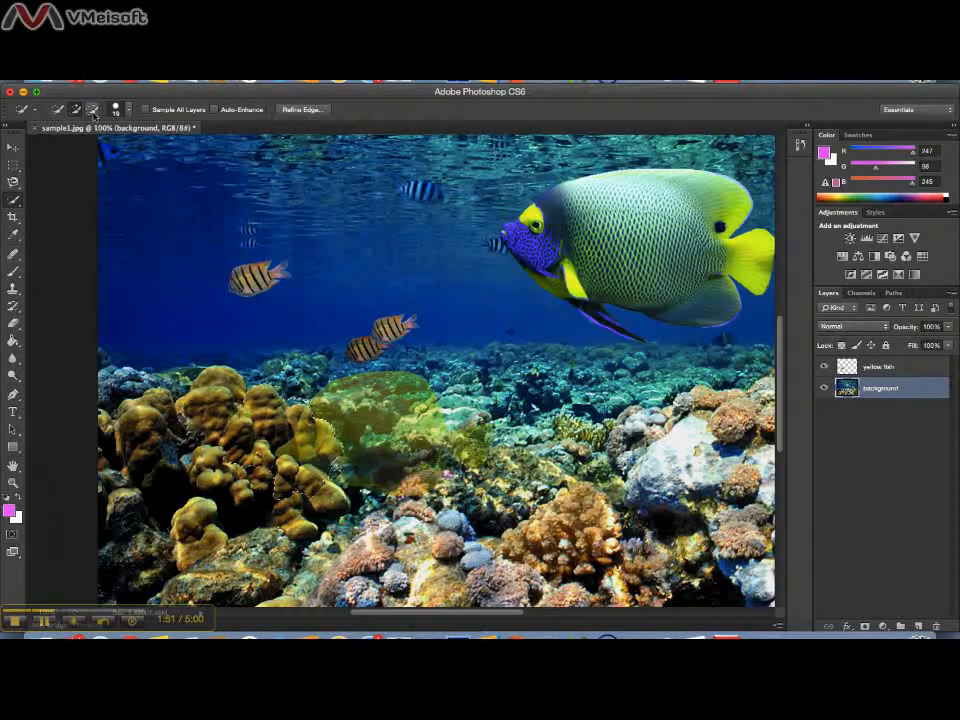
pyautogui.press('super+plus')
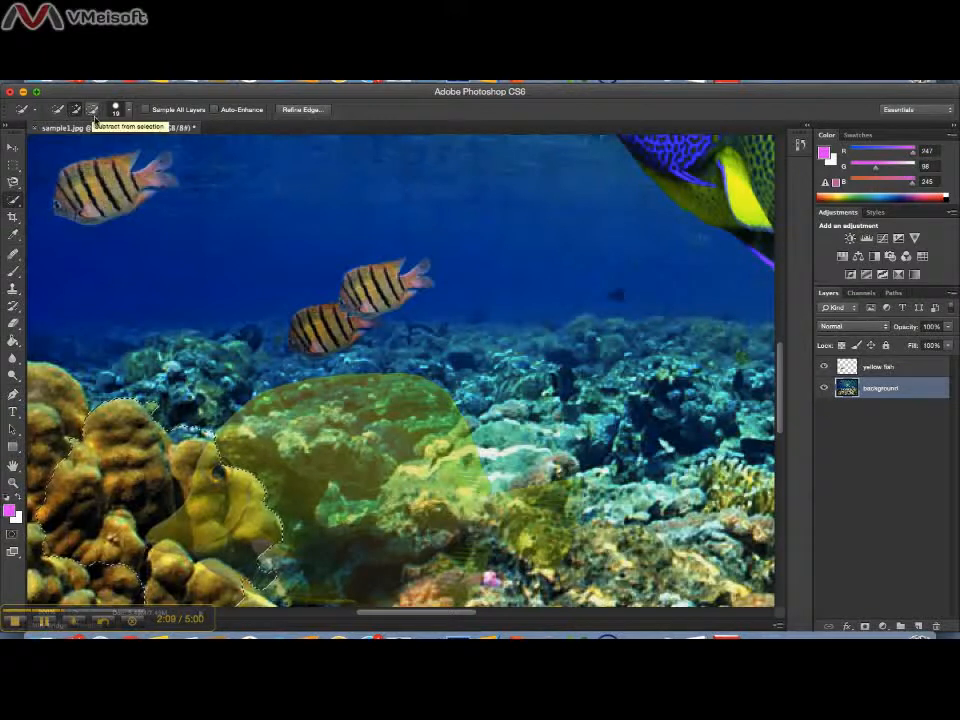
pyautogui.click(93, 113)
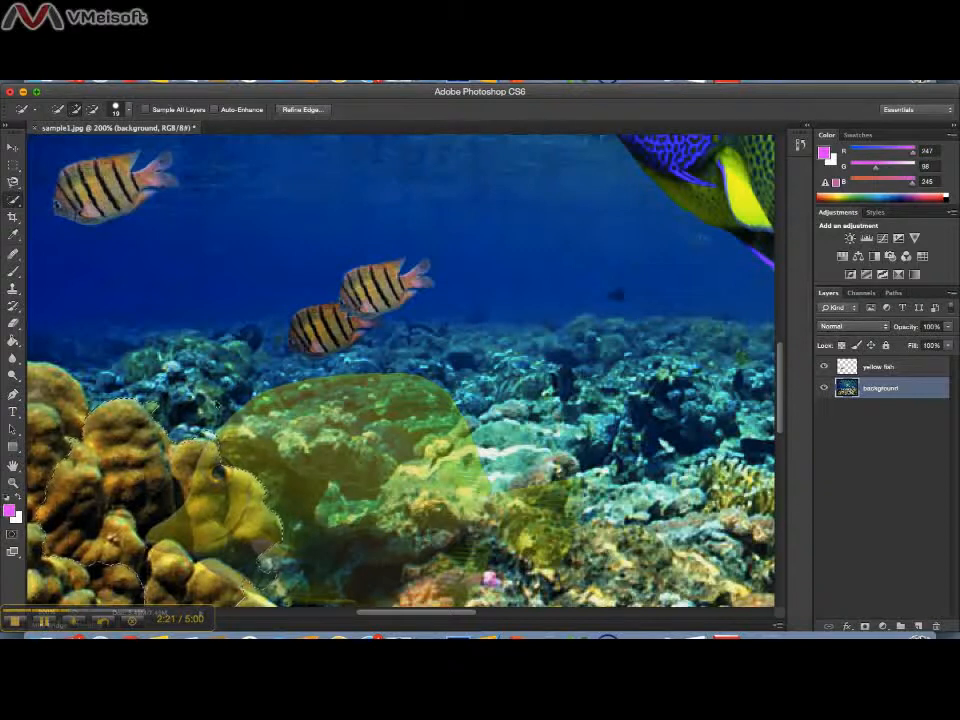
pyautogui.click(117, 109)
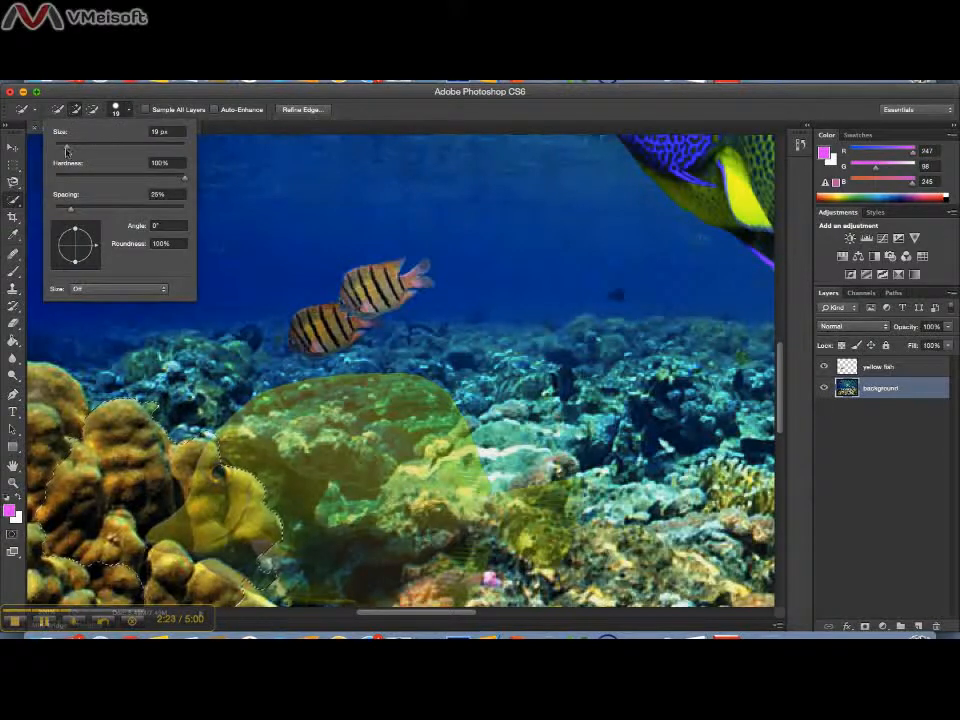
pyautogui.moveTo(67, 149); pyautogui.dragTo(64, 148)
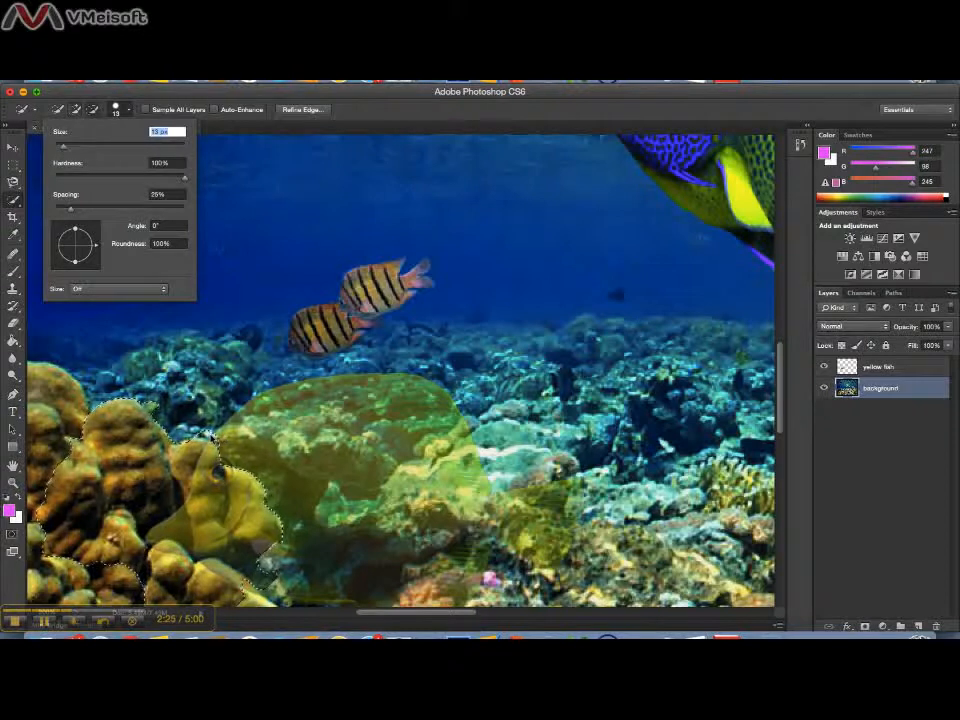
pyautogui.keyDown('alt'); pyautogui.click(207, 437); pyautogui.keyUp('alt')
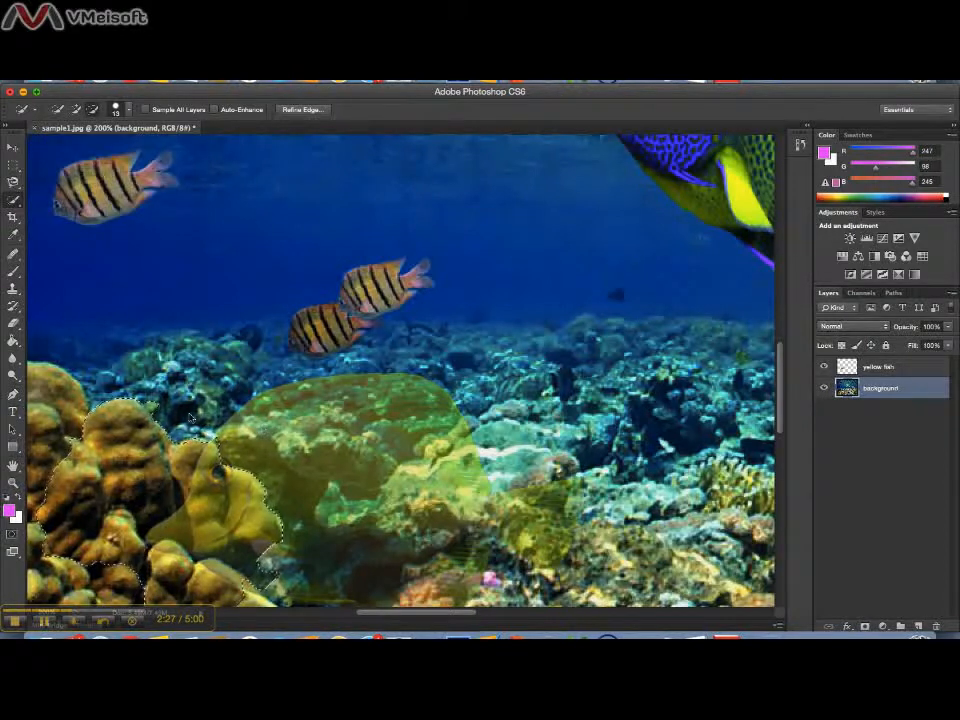
# Step: Hide the yellow fish layer and set the Quick Selection brush size to 5 px for refining the coral's edge
pyautogui.moveTo(779, 390); pyautogui.dragTo(778, 420)
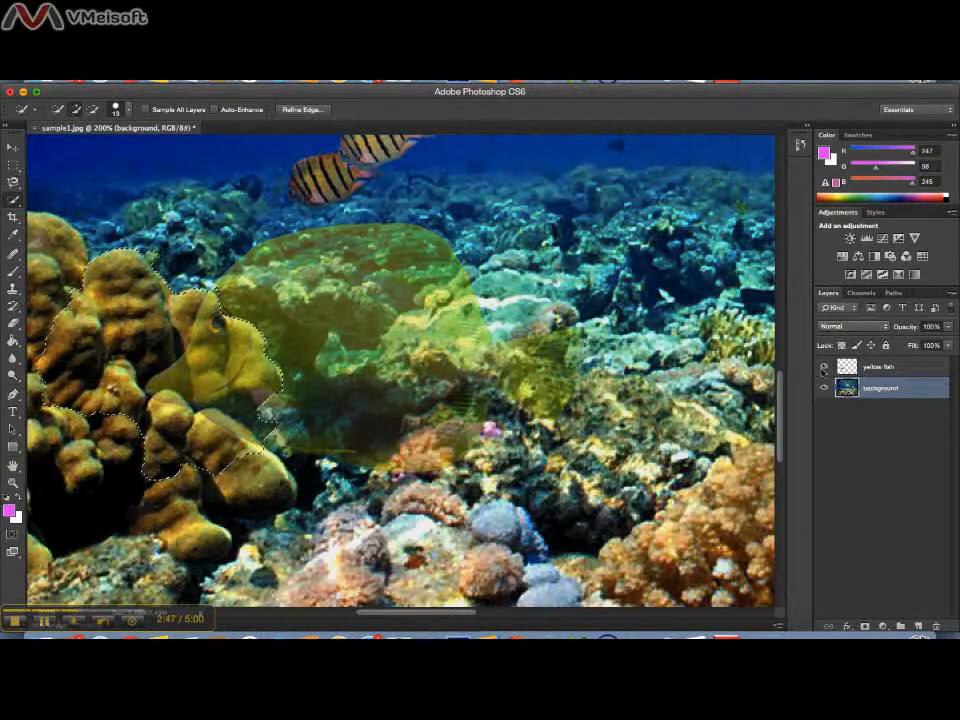
pyautogui.click(825, 366)
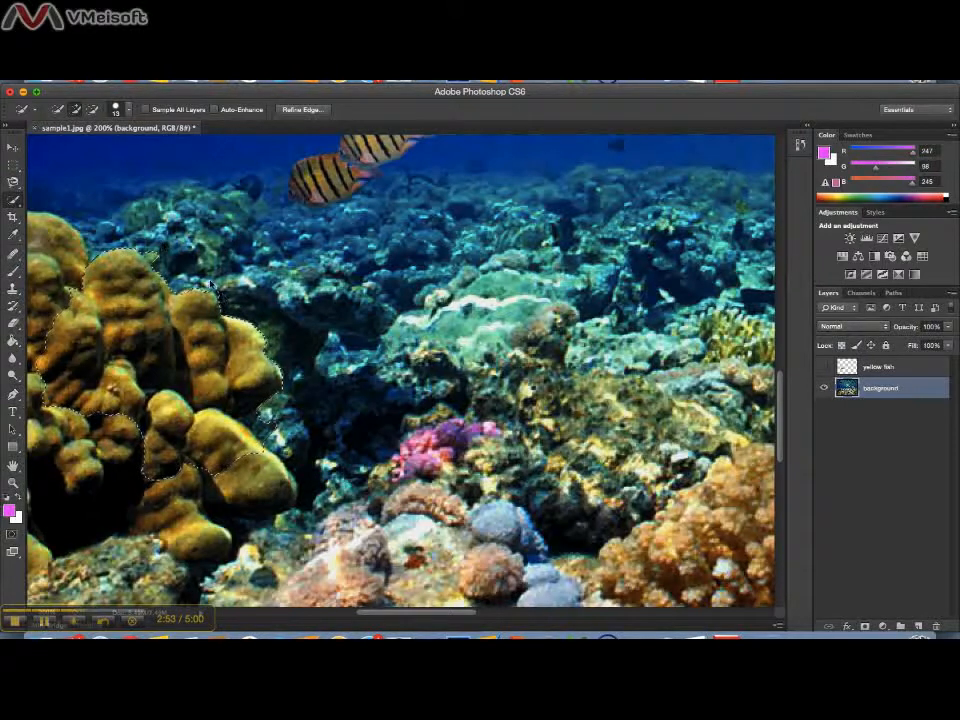
pyautogui.hotkey('ctrl', '+')
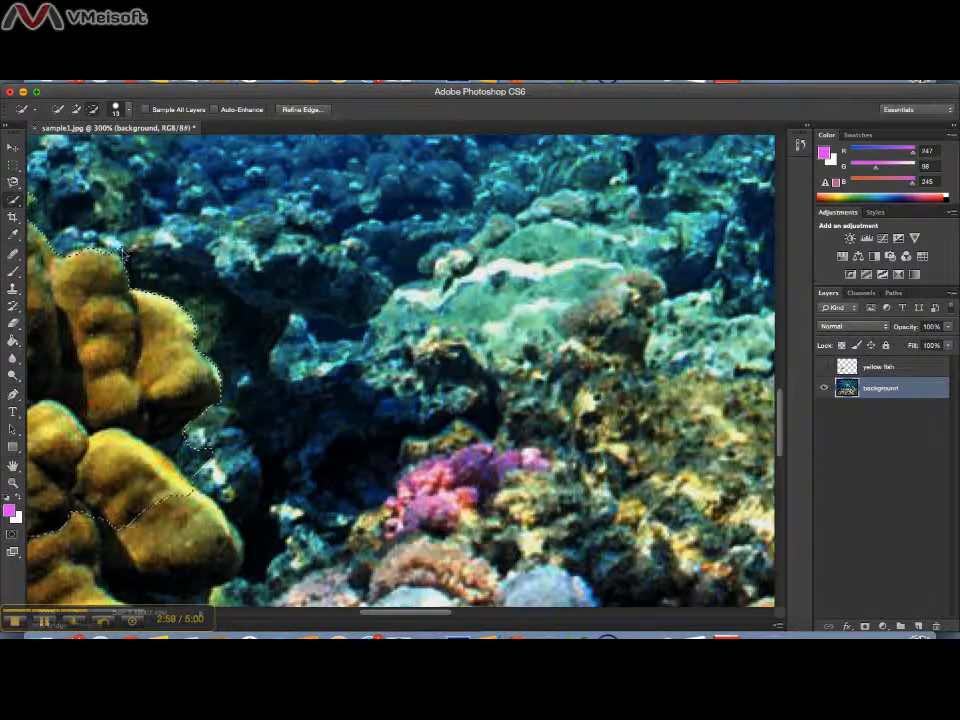
pyautogui.click(118, 108)
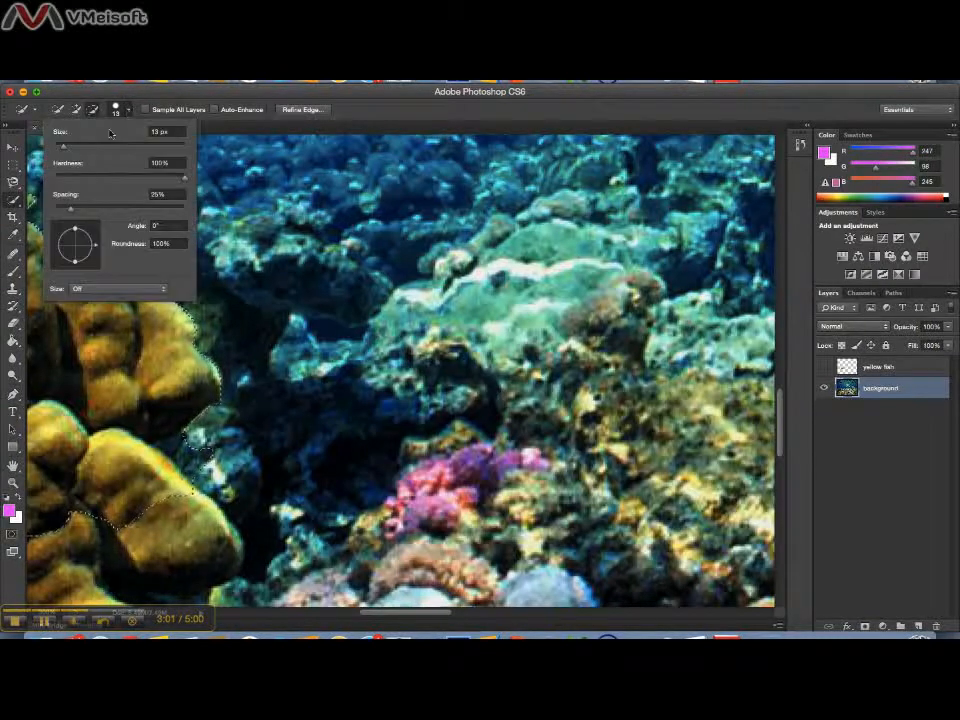
pyautogui.moveTo(64, 151); pyautogui.dragTo(57, 149)
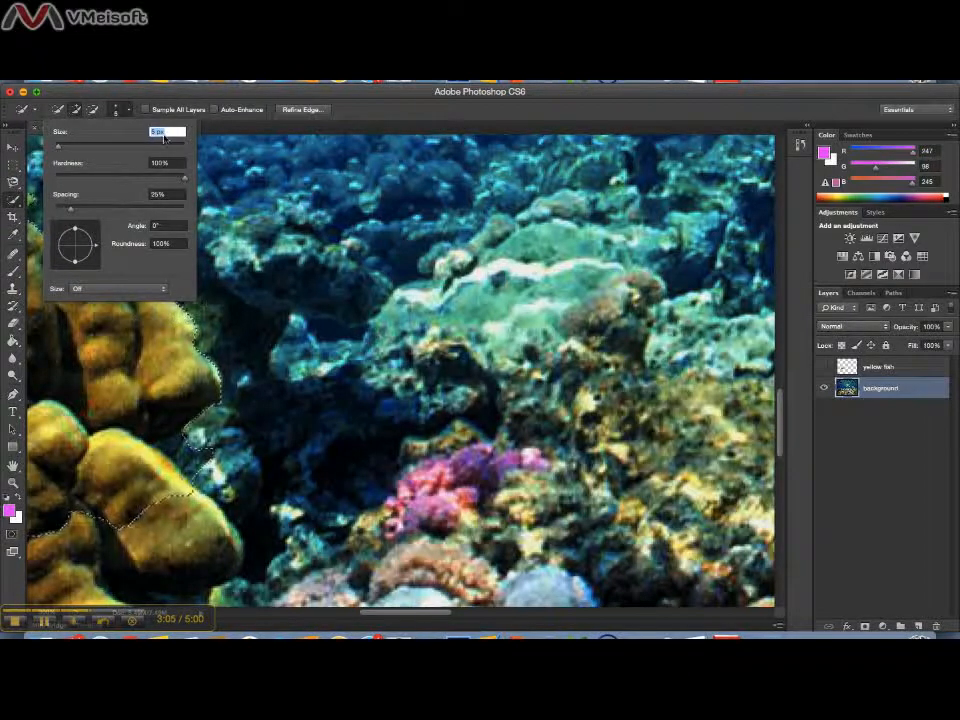
pyautogui.press('Return')
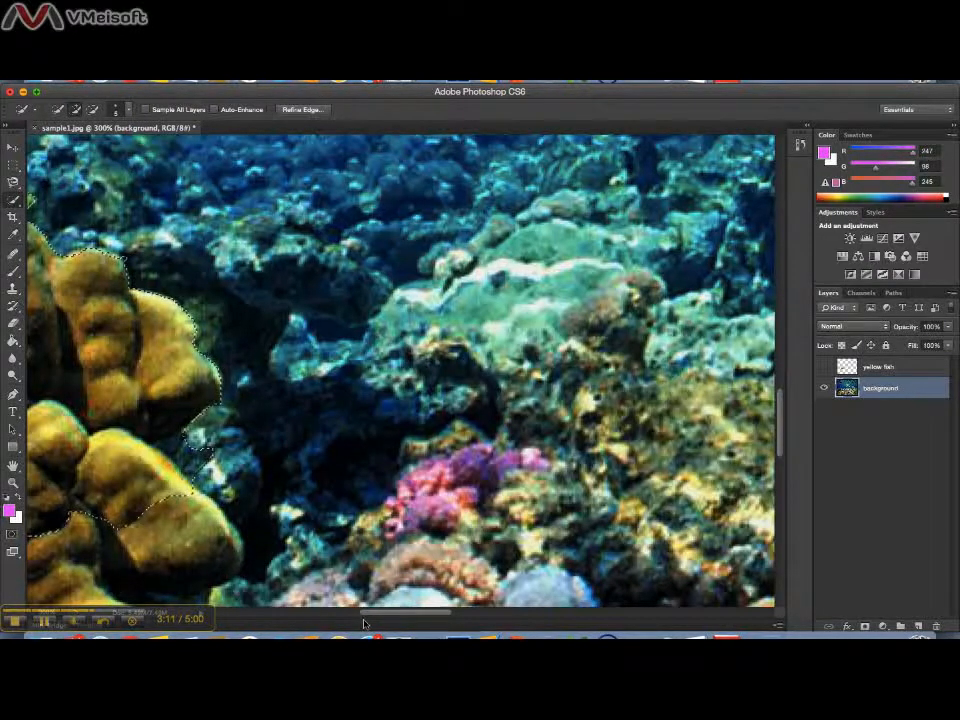
# Step: Copy the selected coral onto a new layer and name that layer "part of coral"
pyautogui.moveTo(373, 612); pyautogui.dragTo(349, 609)
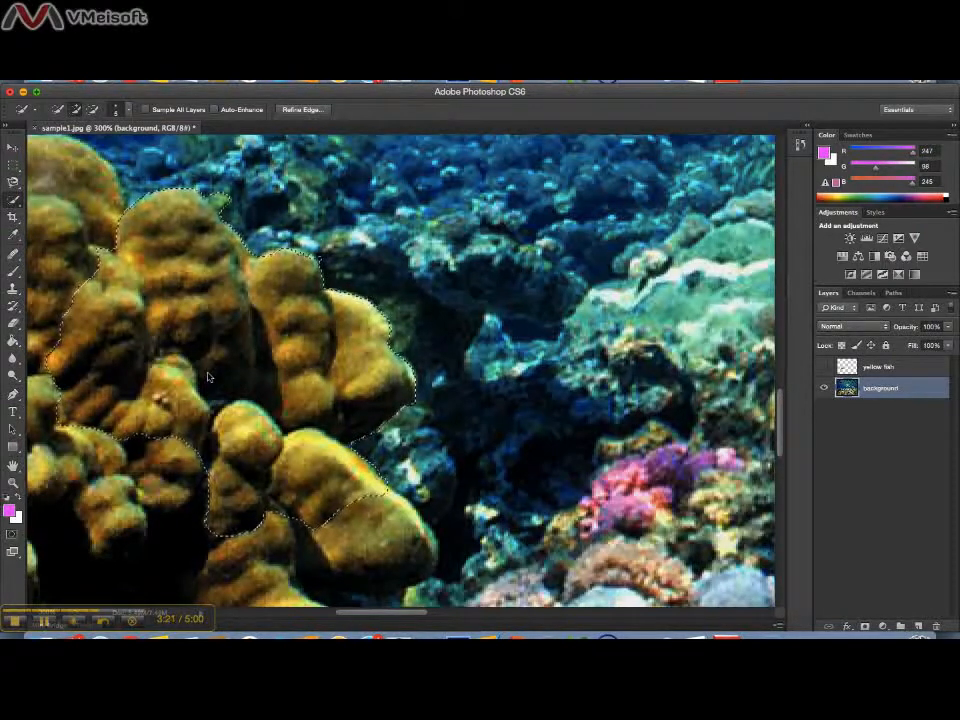
pyautogui.hotkey('ctrl', 'j')
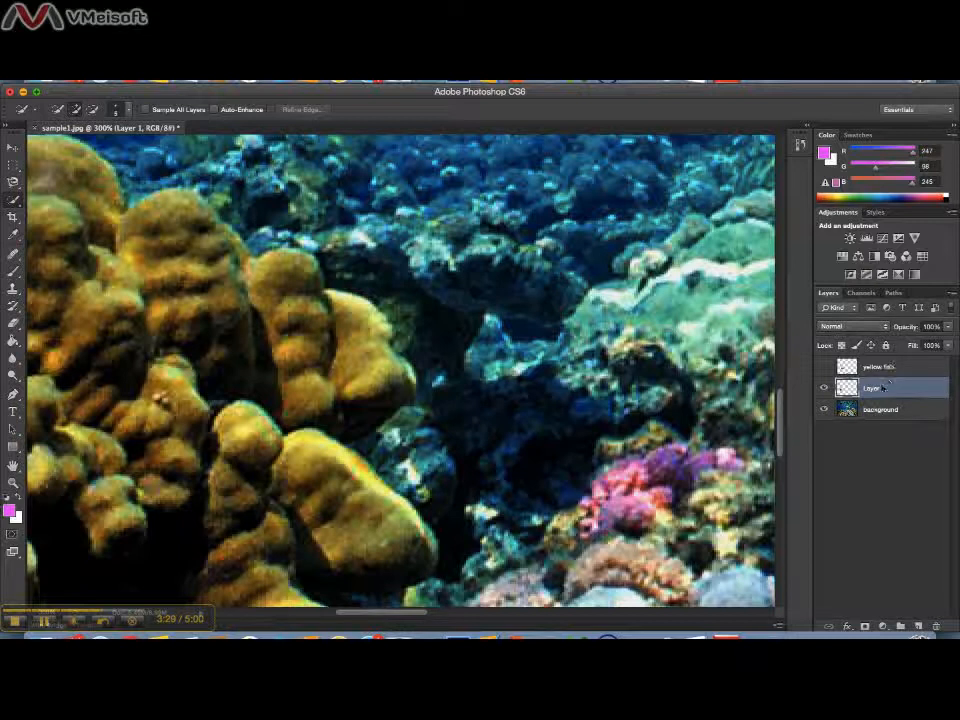
pyautogui.doubleClick(876, 389)
pyautogui.press('Return')
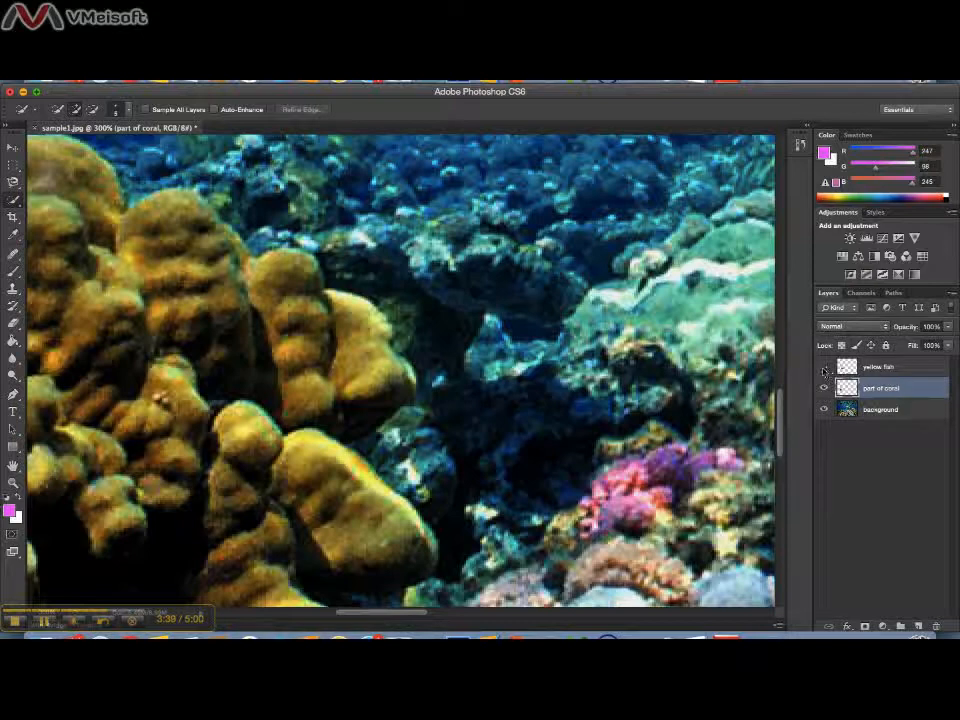
# Step: Show the yellow fish layer again and set its opacity to 100%
pyautogui.click(824, 366)
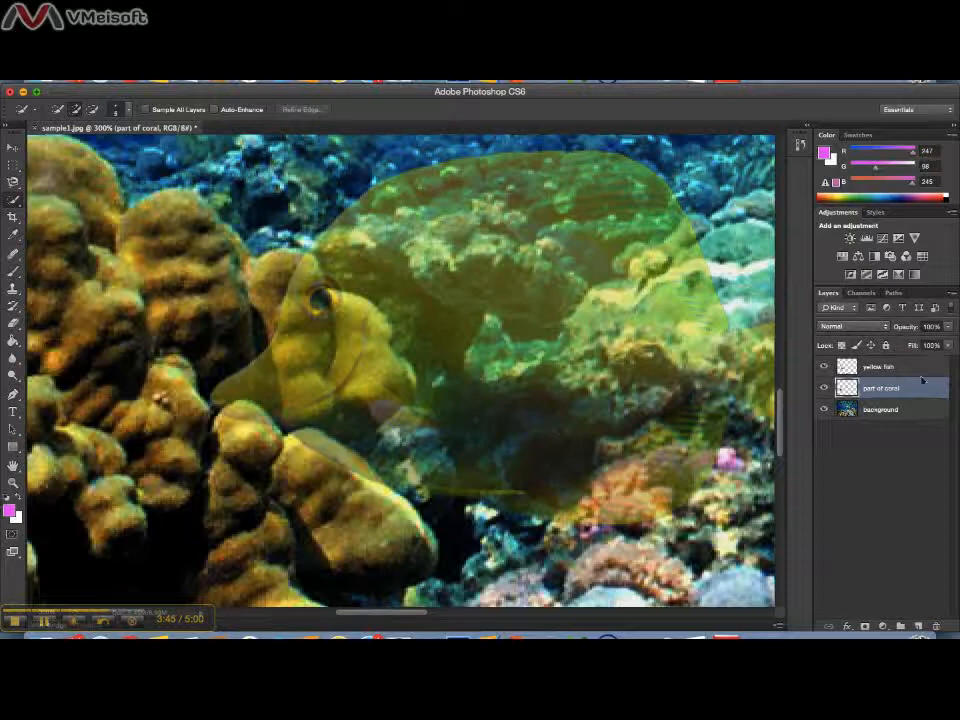
pyautogui.click(926, 368)
pyautogui.moveTo(947, 326)
pyautogui.mouseDown()
pyautogui.moveTo(925, 344)
pyautogui.moveTo(950, 344)
pyautogui.mouseUp()
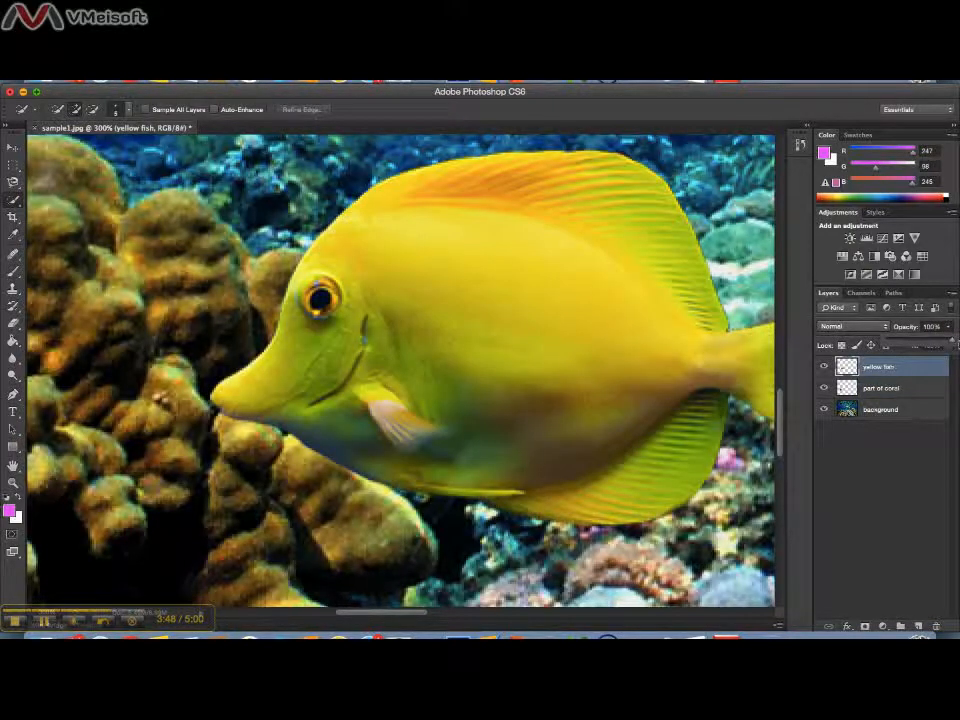
# Step: Move the part of coral layer above the yellow fish layer and check the whole composition
pyautogui.click(882, 393)
pyautogui.moveTo(882, 392); pyautogui.dragTo(882, 367)
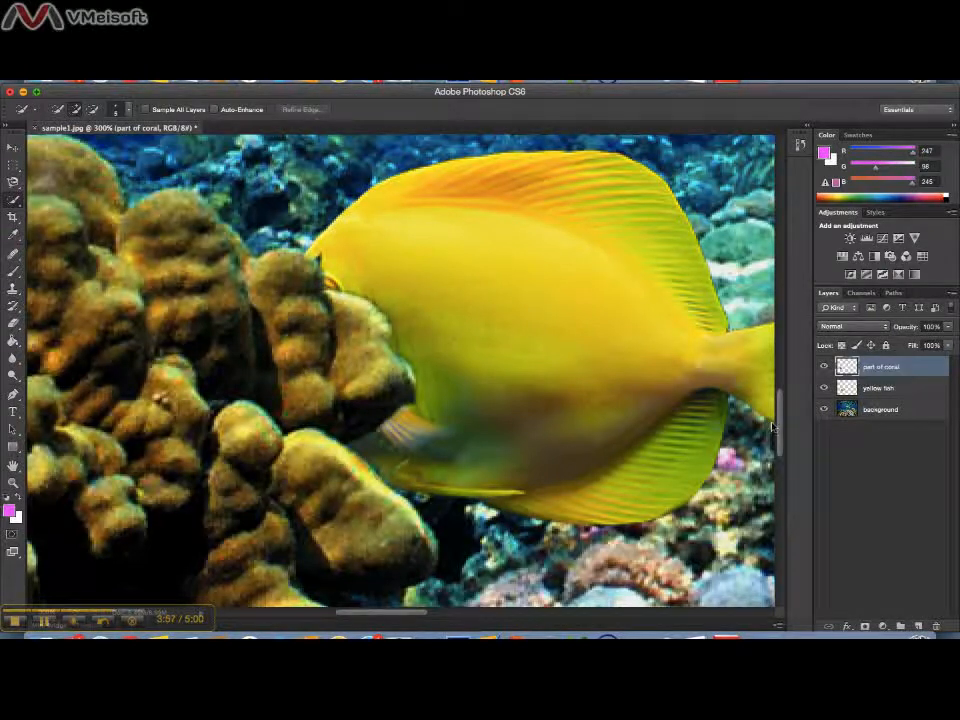
pyautogui.press('super+minus')
pyautogui.press('super+minus')
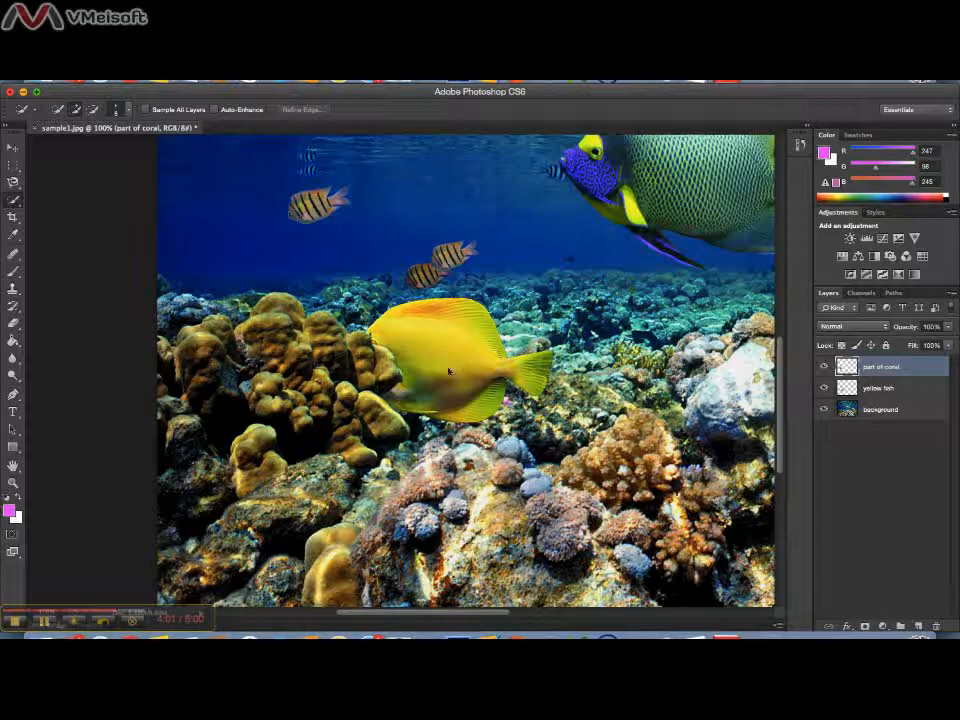
pyautogui.press('super+minus')
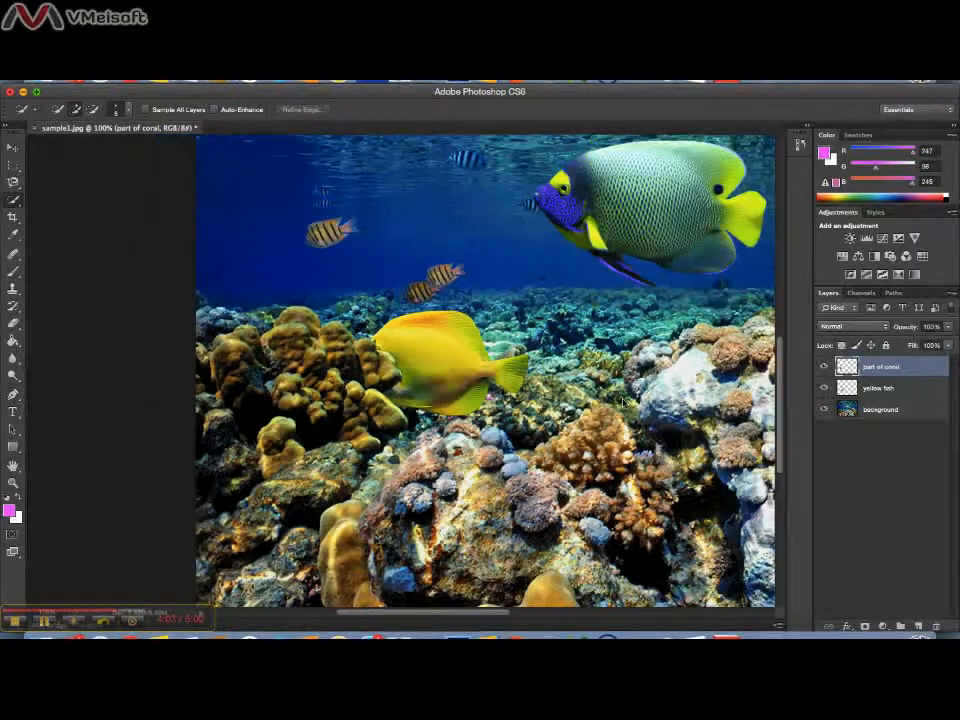
pyautogui.press('super+minus')
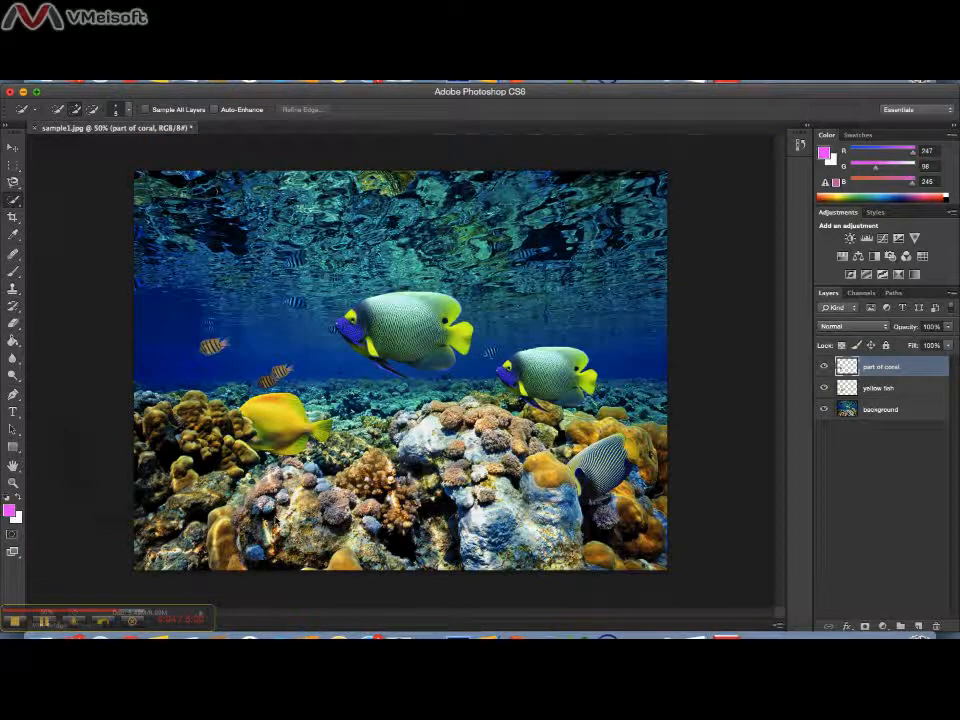